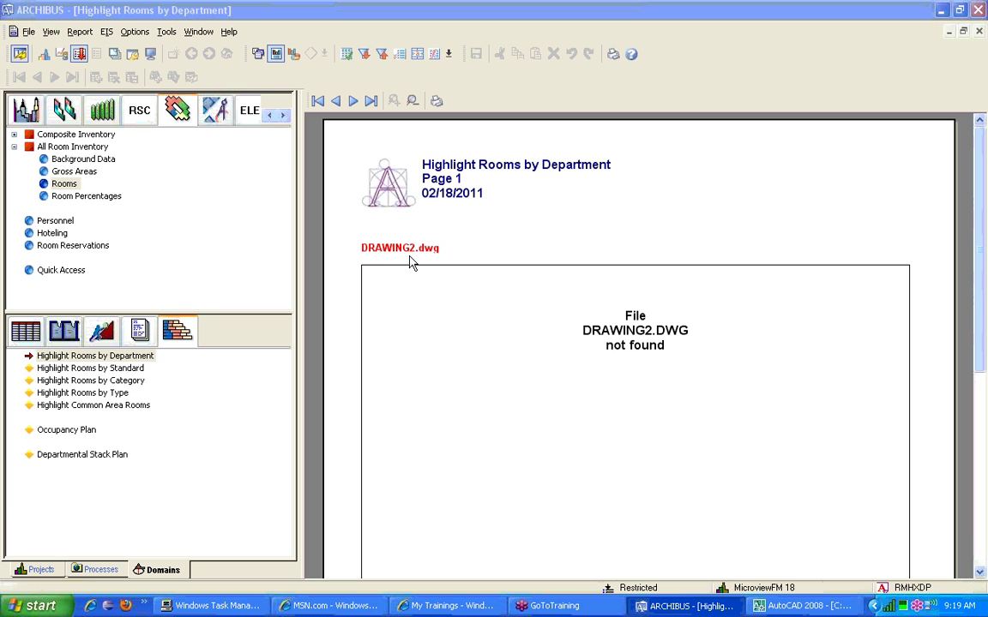
Page through the Highlight Rooms by Department report to examine the Headquarters 1st and 15th floor plans
{"action": "left_click", "coordinate": [352, 101]}
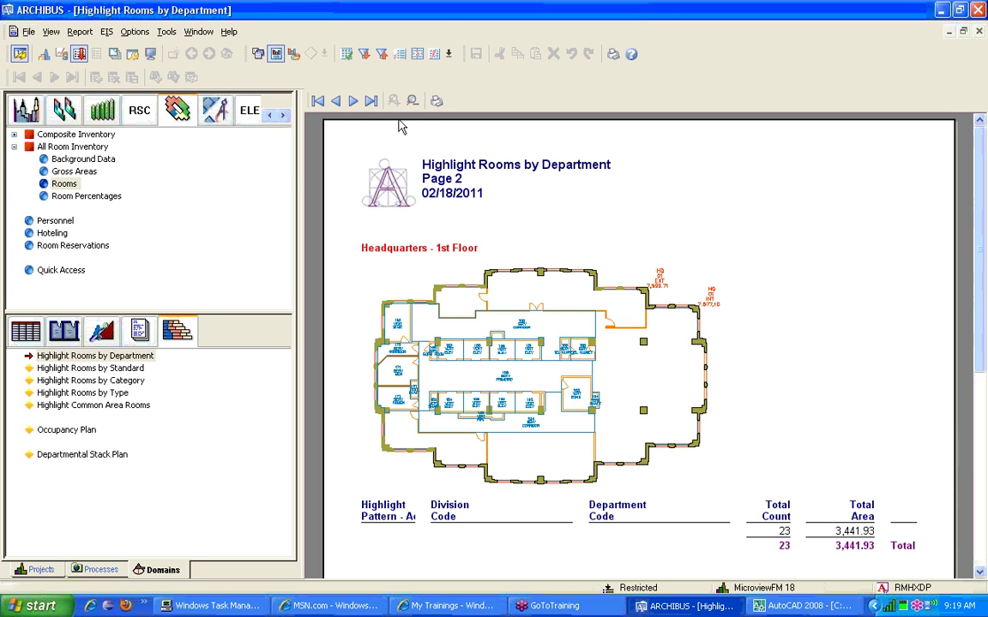
{"action": "left_click", "coordinate": [352, 101]}
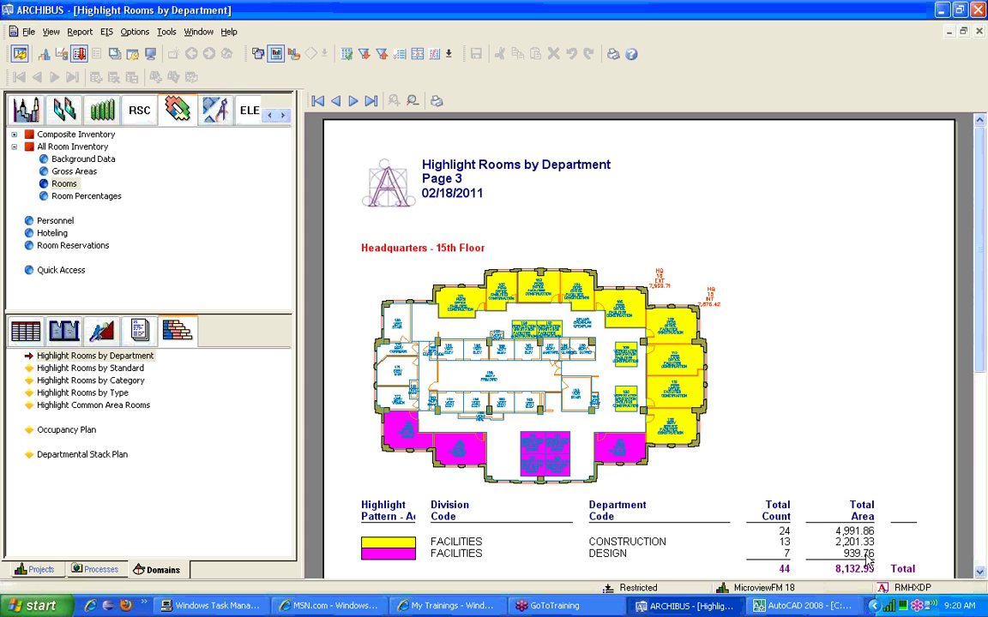
Open the Highlight Rooms by Standard report and examine its floor plans through Headquarters 17th Floor, ending on the report's last page
{"action": "left_click", "coordinate": [109, 370]}
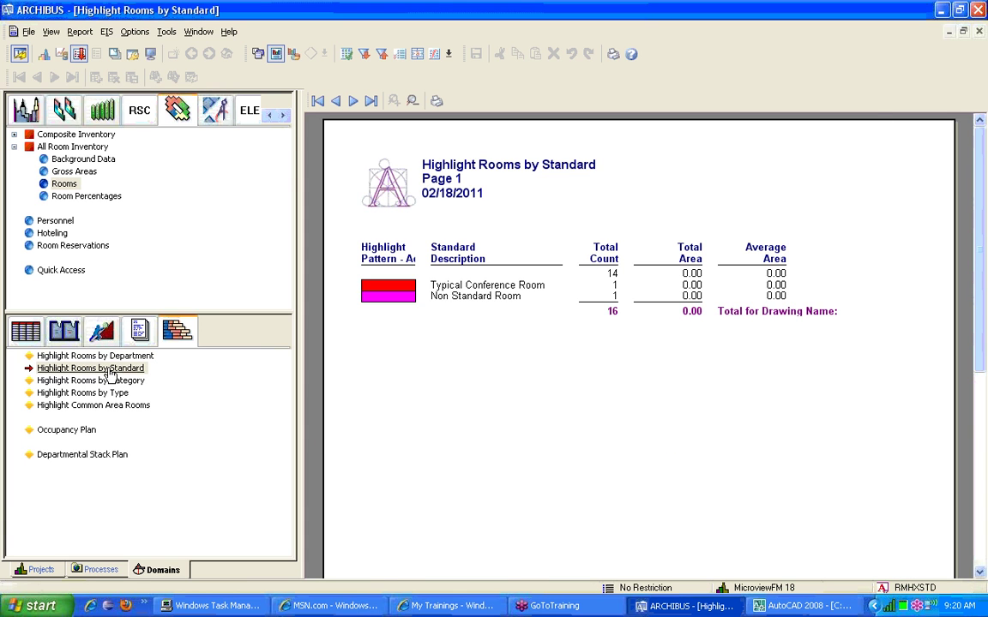
{"action": "left_click", "coordinate": [352, 100]}
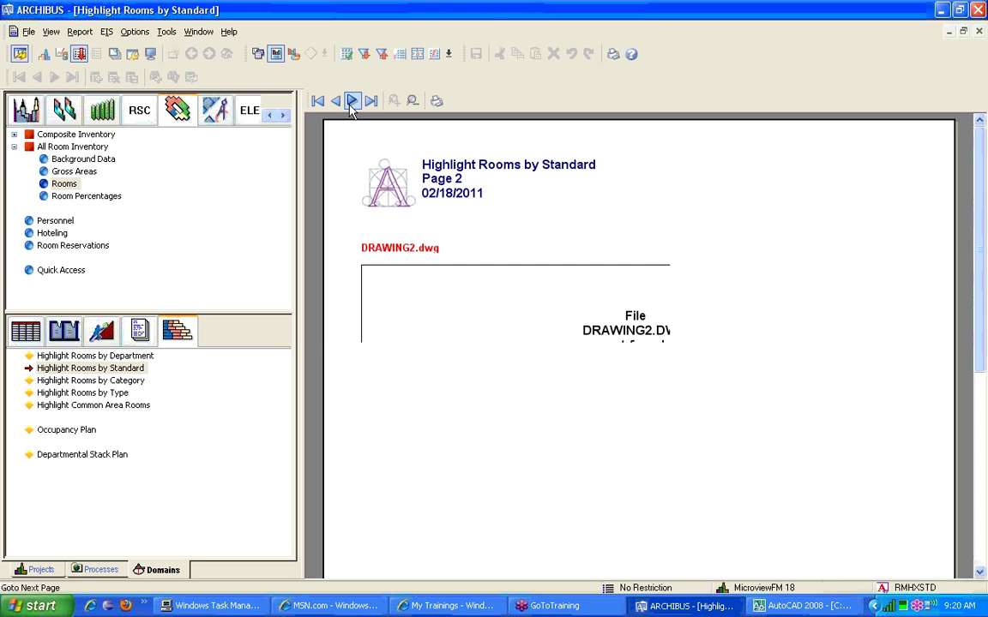
{"action": "left_click", "coordinate": [352, 101]}
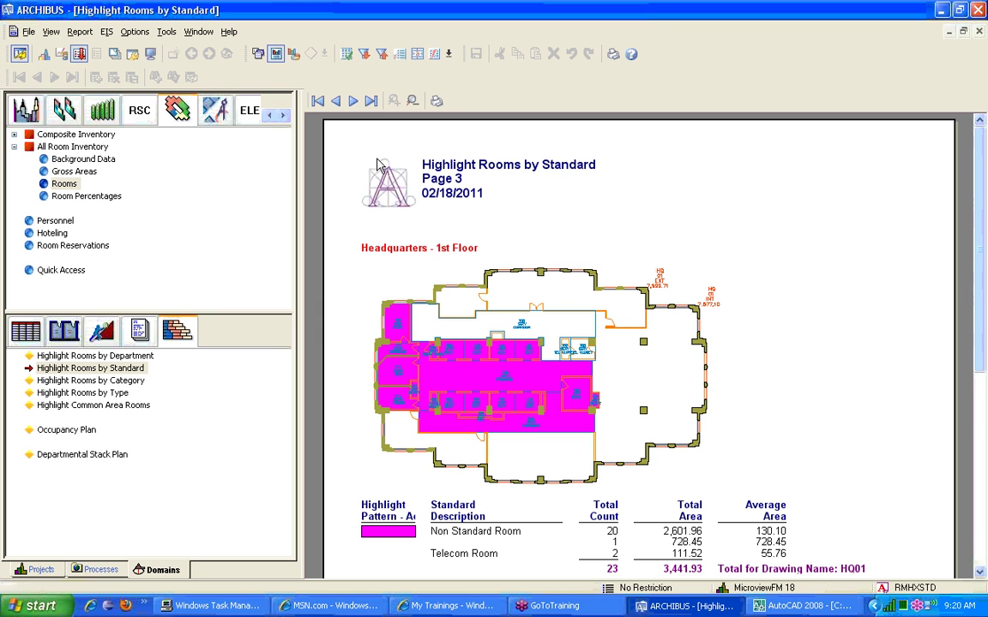
{"action": "left_click", "coordinate": [352, 101]}
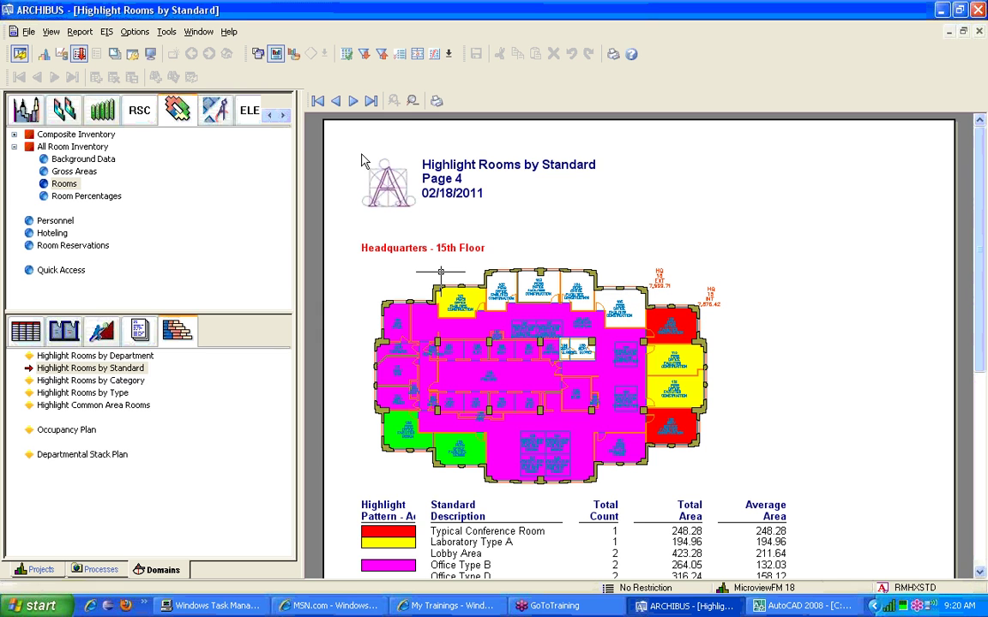
{"action": "left_click", "coordinate": [353, 102]}
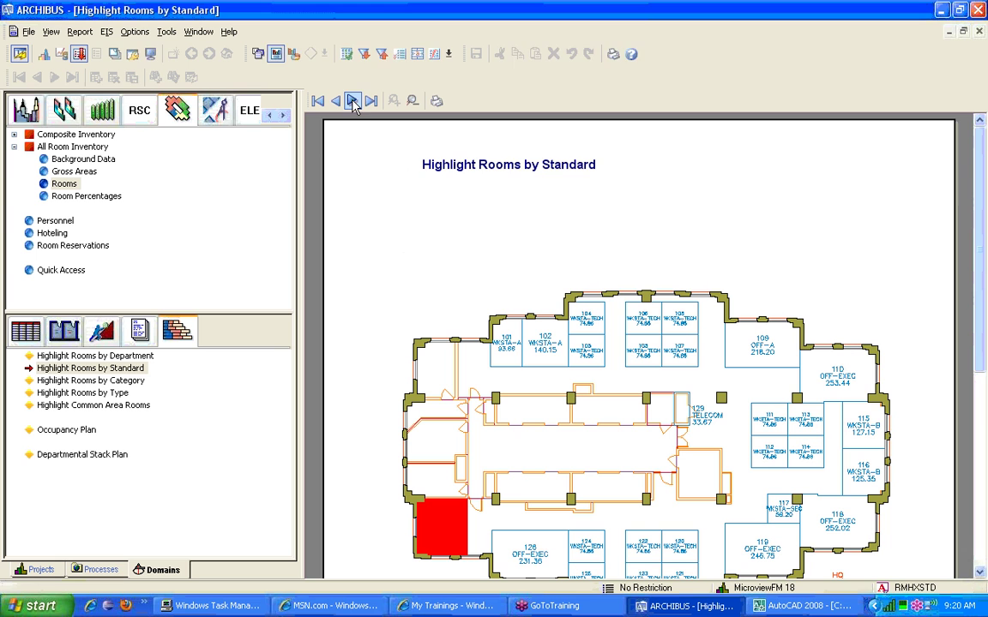
{"action": "mouse_move", "coordinate": [980, 262]}
{"action": "left_mouse_down"}
{"action": "mouse_move", "coordinate": [972, 383]}
{"action": "mouse_move", "coordinate": [964, 304]}
{"action": "mouse_move", "coordinate": [975, 436]}
{"action": "mouse_move", "coordinate": [973, 317]}
{"action": "left_mouse_up"}
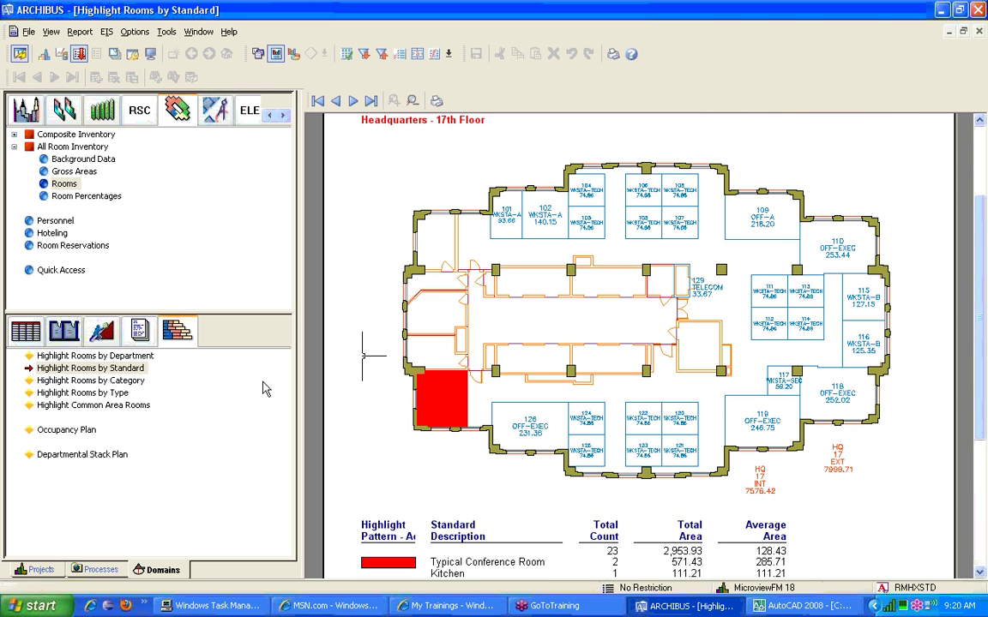
{"action": "scroll", "coordinate": [966, 365], "scroll_direction": "up", "scroll_amount": 1}
{"action": "scroll", "coordinate": [960, 363], "scroll_direction": "up", "scroll_amount": 1}
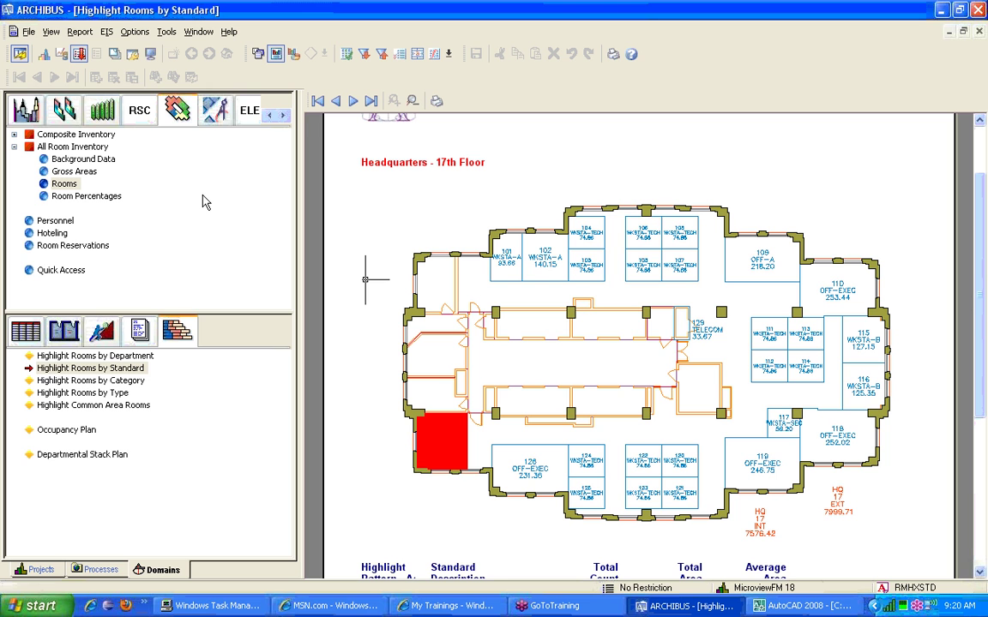
{"action": "scroll", "coordinate": [982, 261], "scroll_direction": "up", "scroll_amount": 3}
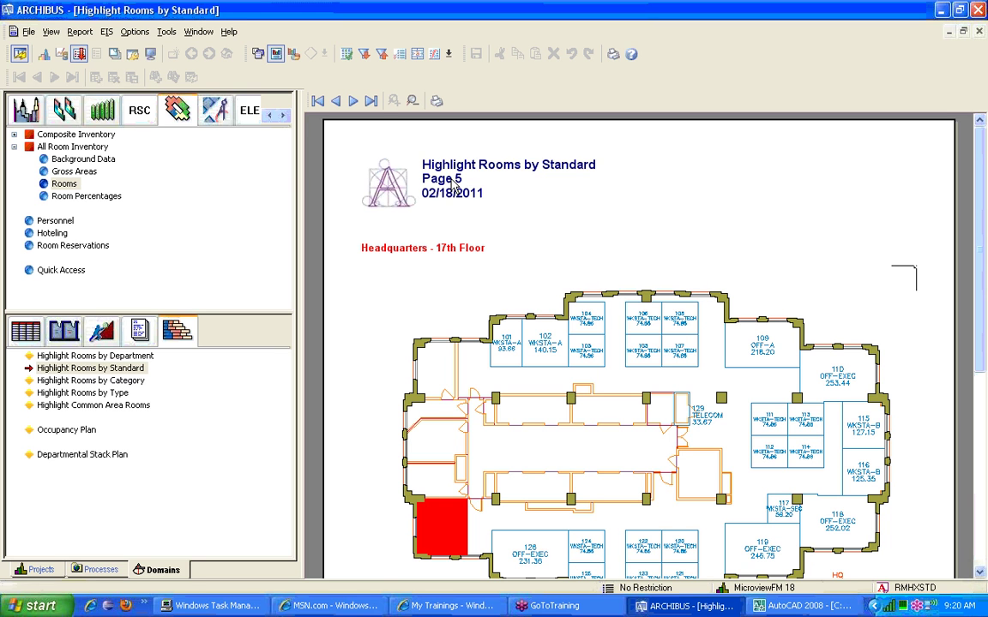
{"action": "left_click", "coordinate": [371, 102]}
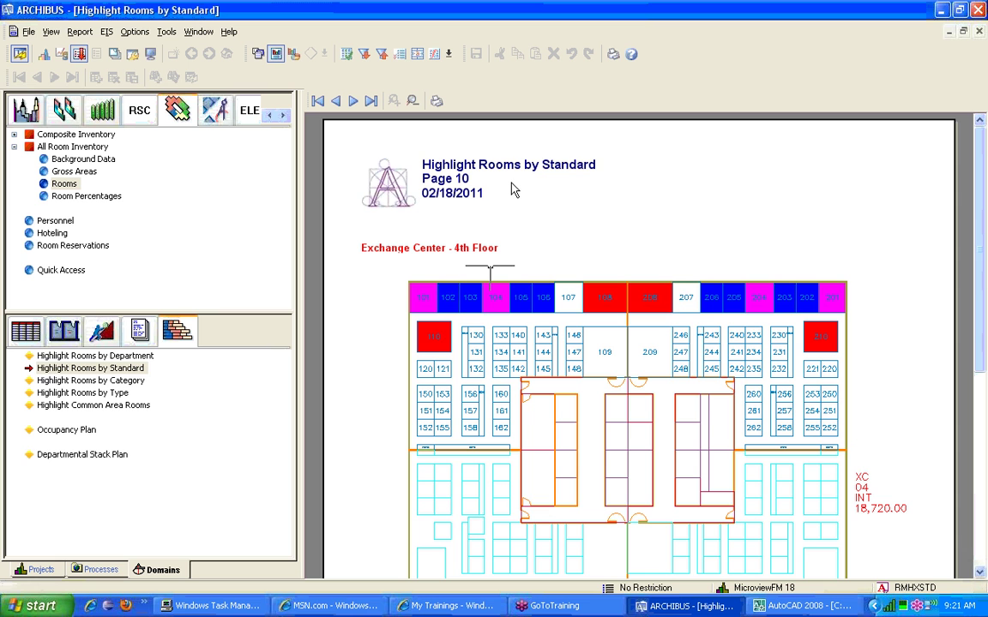
{"action": "left_click_drag", "start_coordinate": [986, 279], "coordinate": [979, 257]}
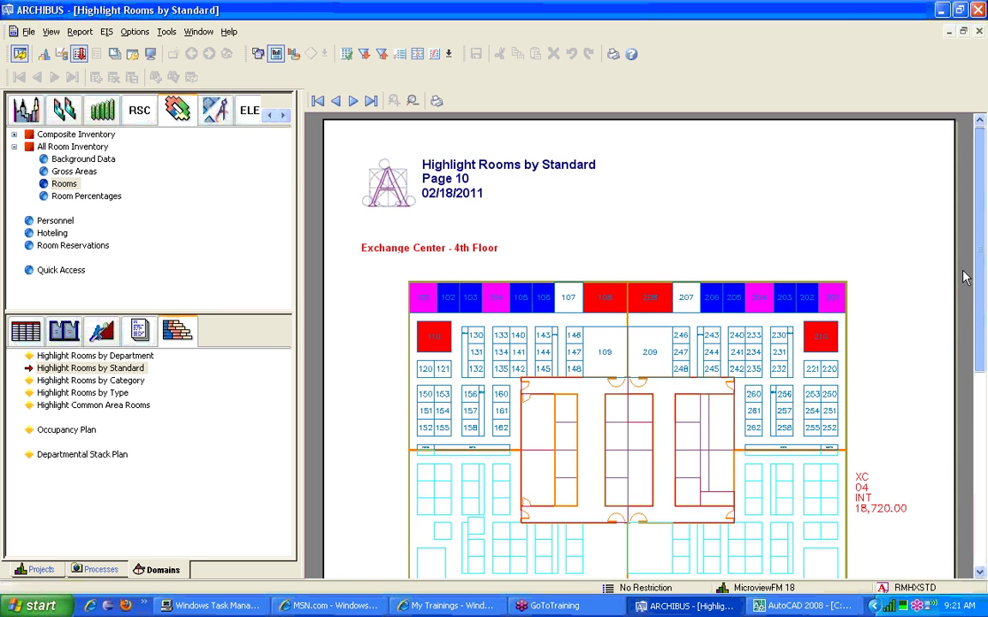
Open the Highlight Rooms by Department report and start a Rooms restriction with Building Code = HQ
{"action": "left_click", "coordinate": [136, 356]}
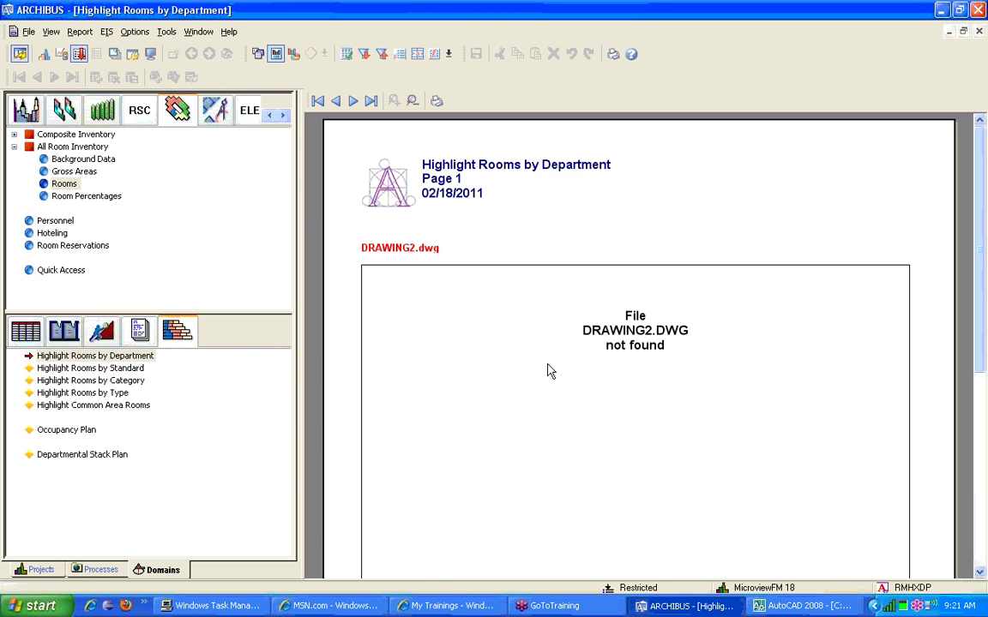
{"action": "left_click", "coordinate": [363, 53]}
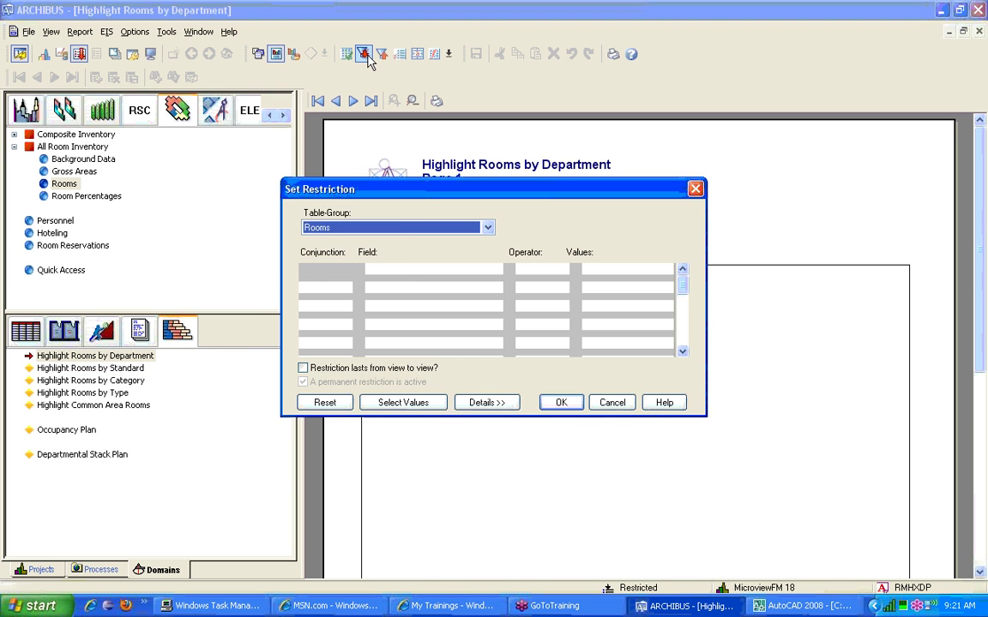
{"action": "left_click", "coordinate": [409, 270]}
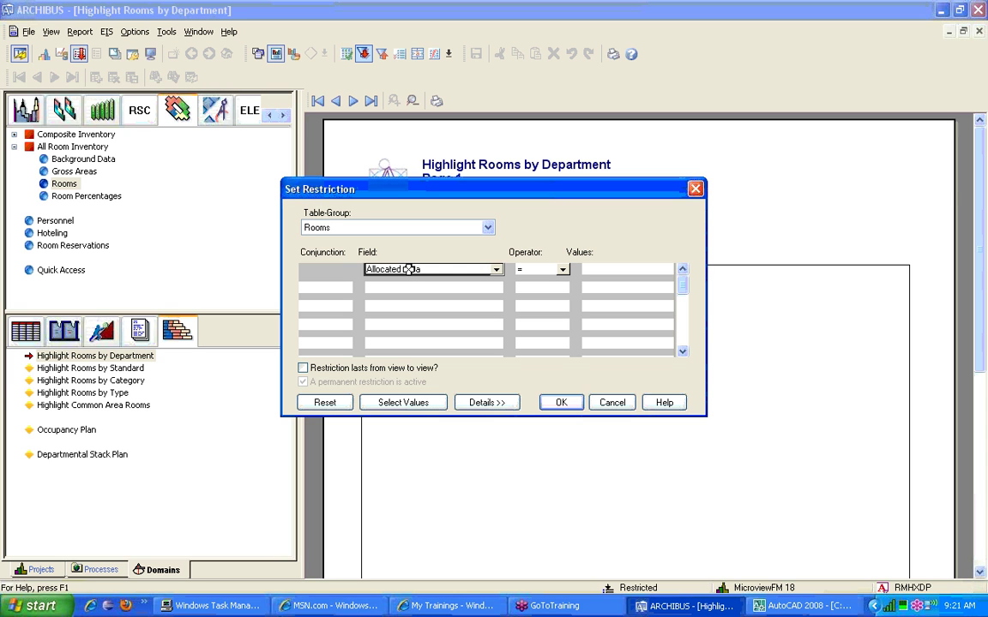
{"action": "key", "text": "b"}
{"action": "key", "text": "Tab"}
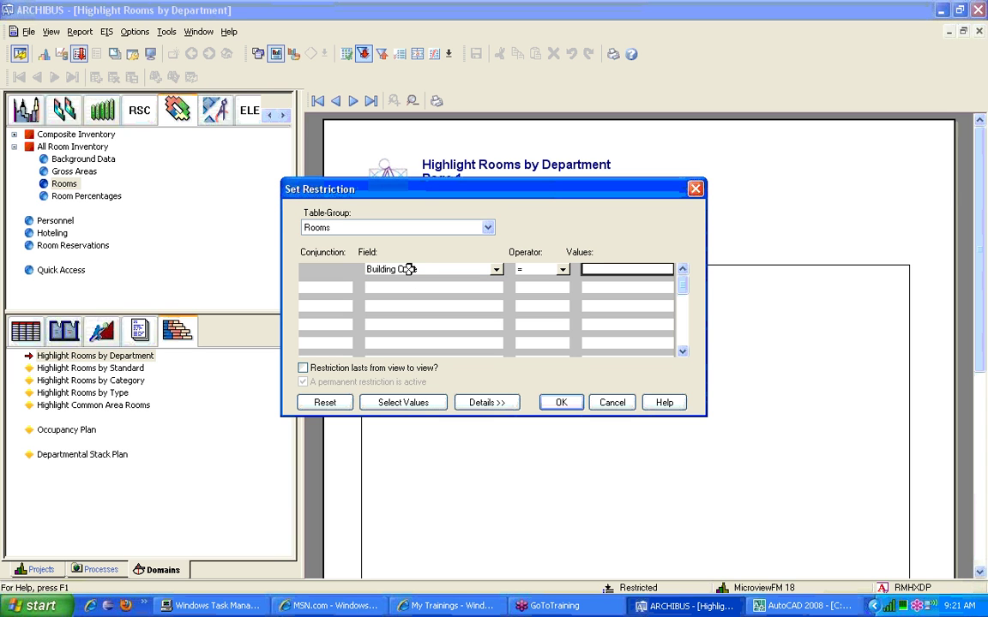
{"action": "type", "text": "HQ"}
{"action": "key", "text": "Tab"}
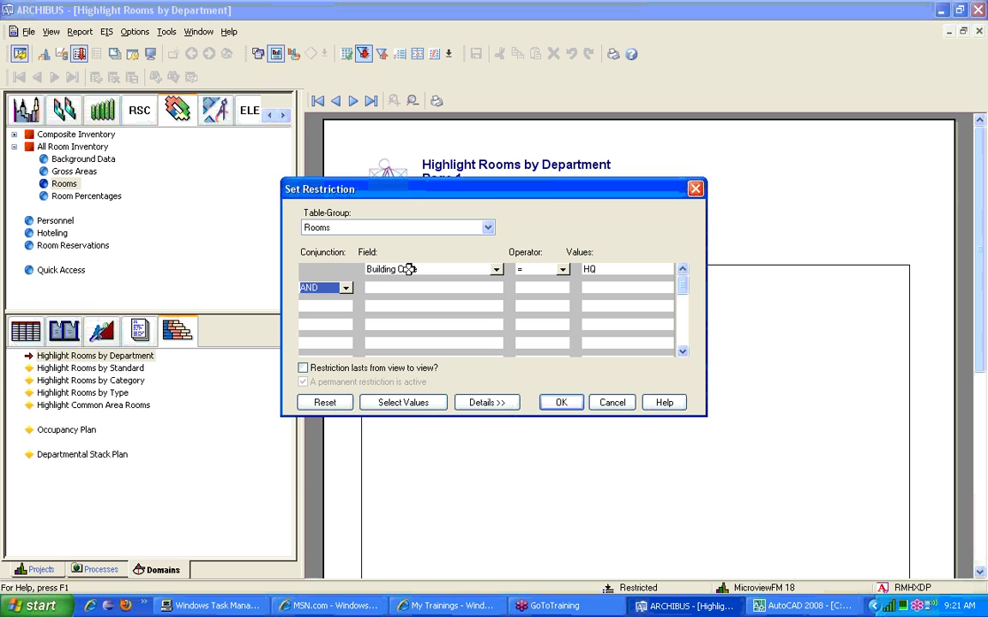
Add the condition AND Floor Code = 17 to the restriction and apply it to the department report
{"action": "key", "text": "Tab"}
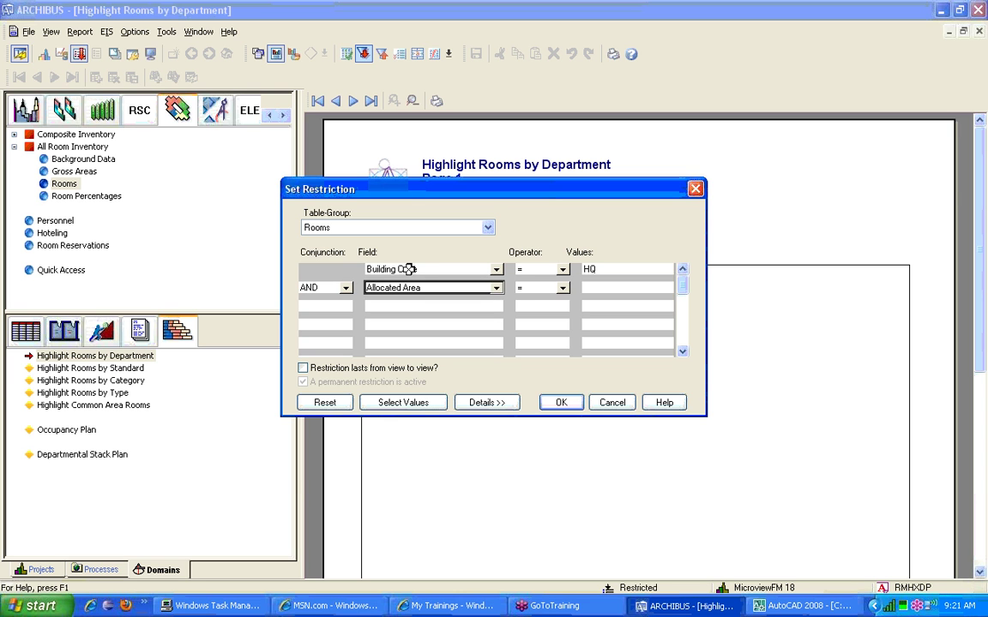
{"action": "key", "text": "f"}
{"action": "key", "text": "Tab"}
{"action": "key", "text": "Tab"}
{"action": "type", "text": "17"}
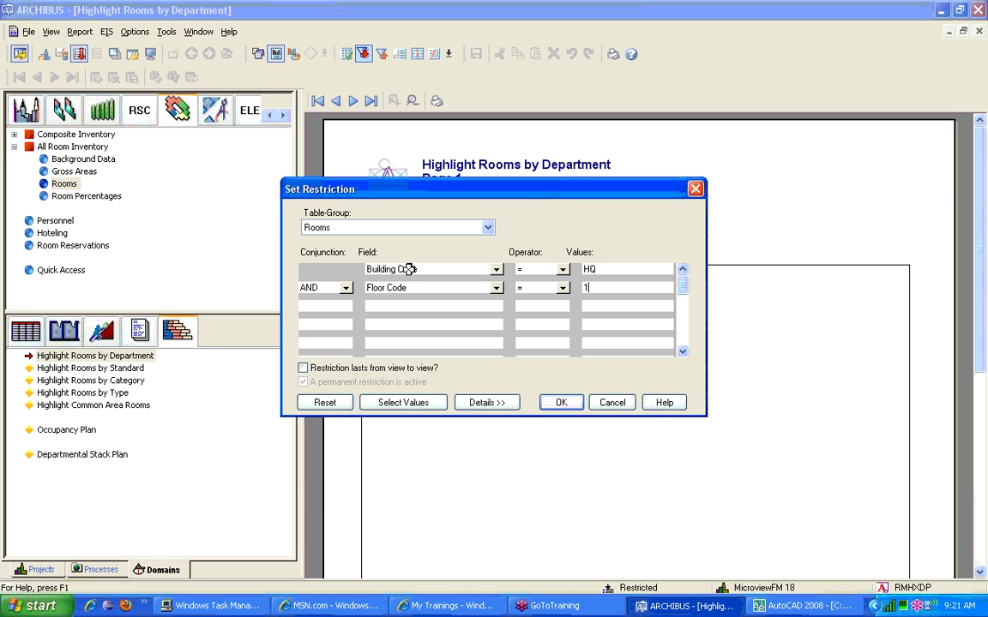
{"action": "left_click", "coordinate": [560, 402]}
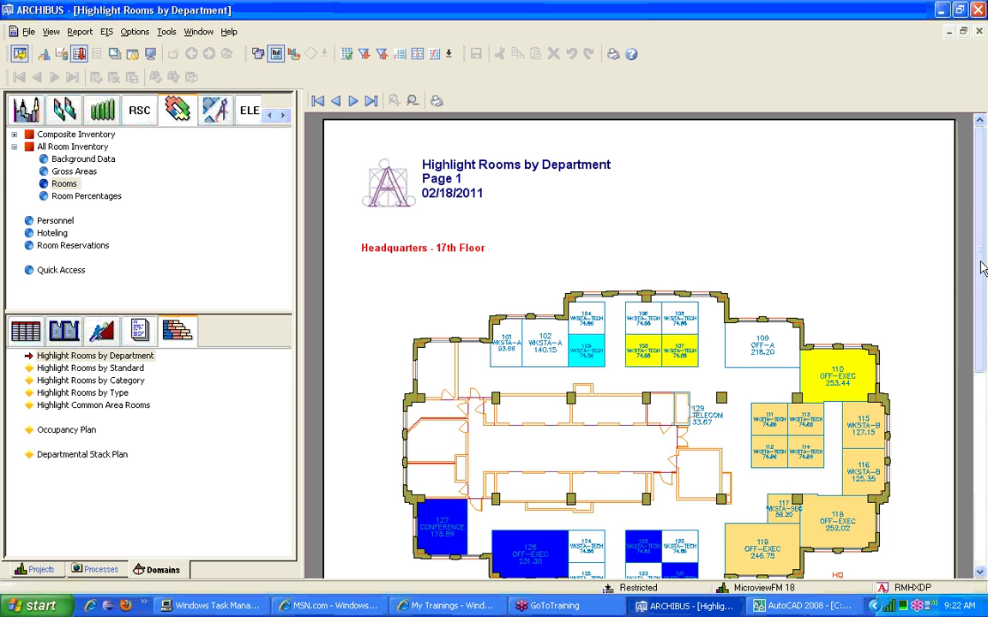
{"action": "left_click_drag", "start_coordinate": [978, 260], "coordinate": [981, 309]}
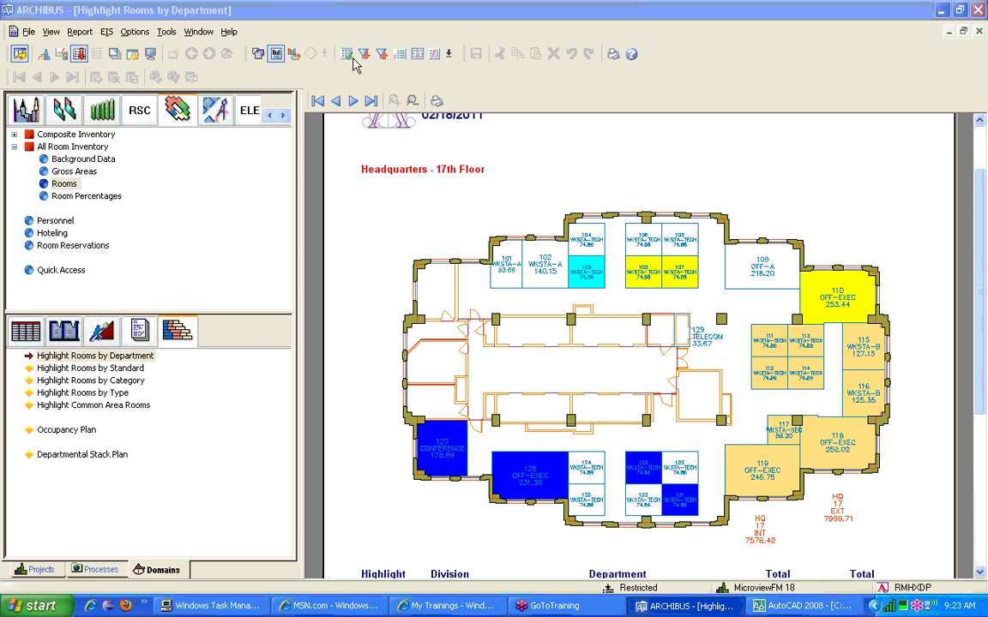
Save the restricted department highlight view as a new view file named hq17dpxhl in the hqmvfm_18 folder
{"action": "left_click", "coordinate": [33, 32]}
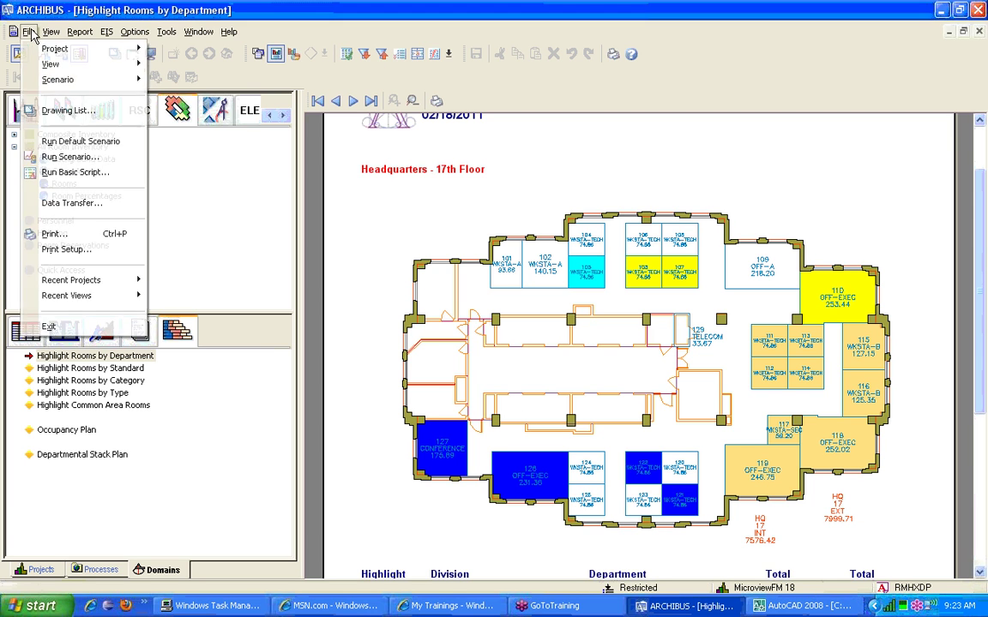
{"action": "mouse_move", "coordinate": [50, 64]}
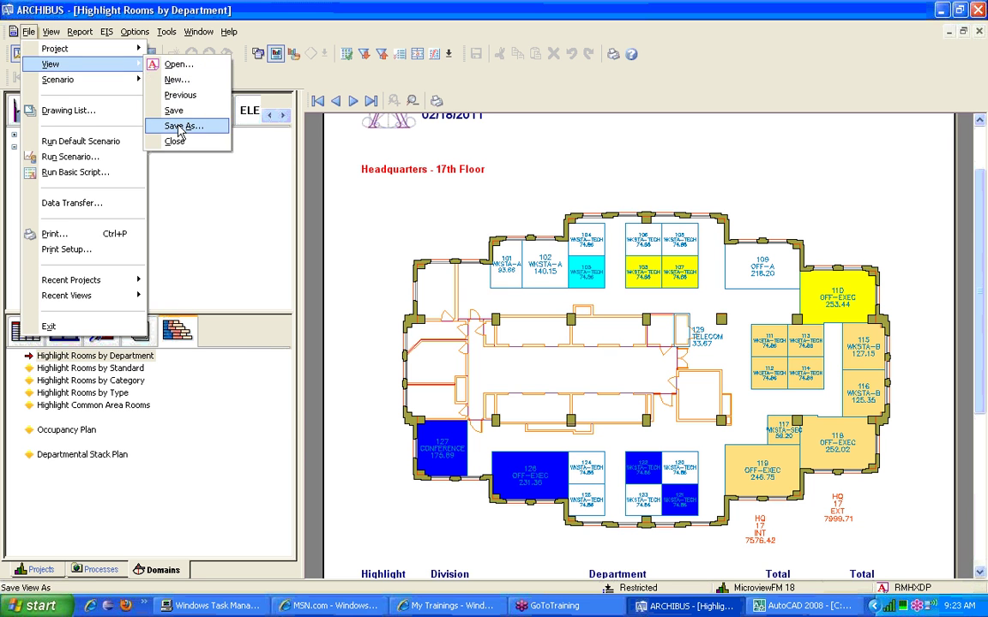
{"action": "left_click", "coordinate": [185, 126]}
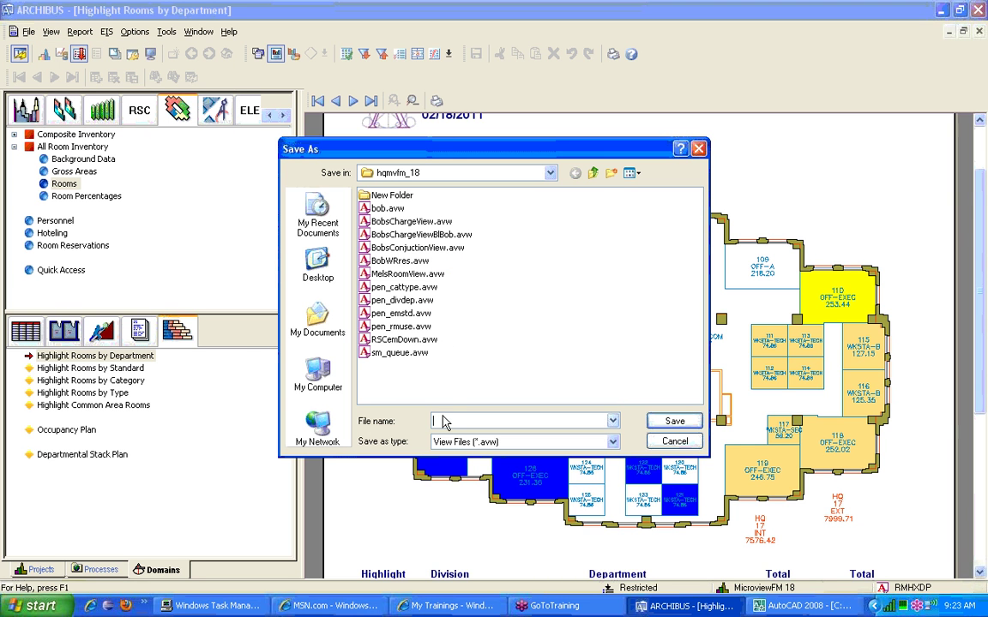
{"action": "type", "text": "hq'17"}
{"action": "key", "text": "BackSpace"}
{"action": "key", "text": "BackSpace"}
{"action": "key", "text": "BackSpace"}
{"action": "type", "text": "17dpxh"}
{"action": "left_click", "coordinate": [674, 422]}
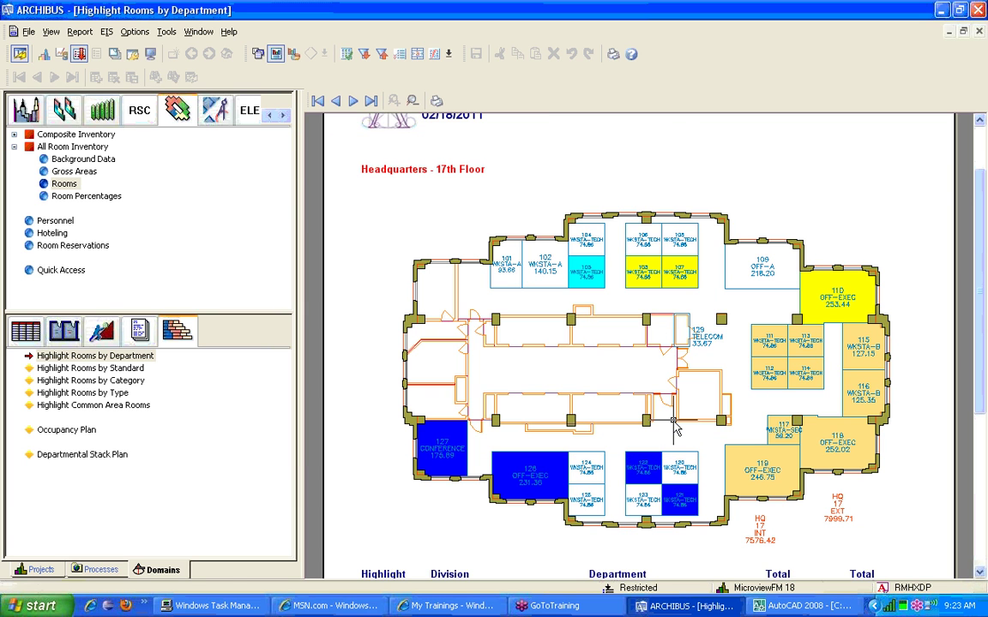
Display the Hotlist in the navigator and start adding an item to the reports category under RSC
{"action": "right_click", "coordinate": [238, 578]}
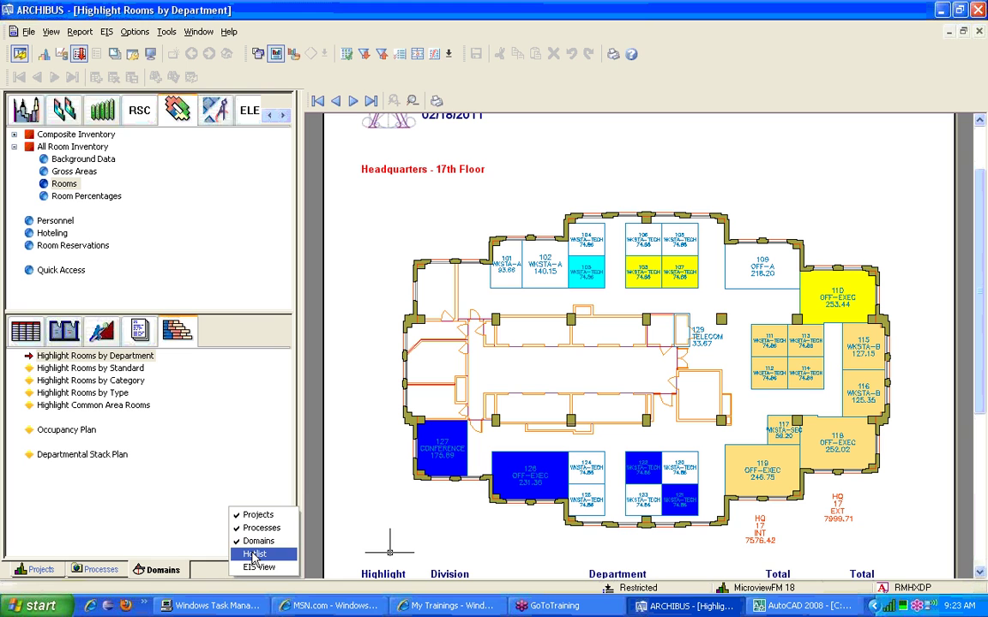
{"action": "left_click", "coordinate": [254, 554]}
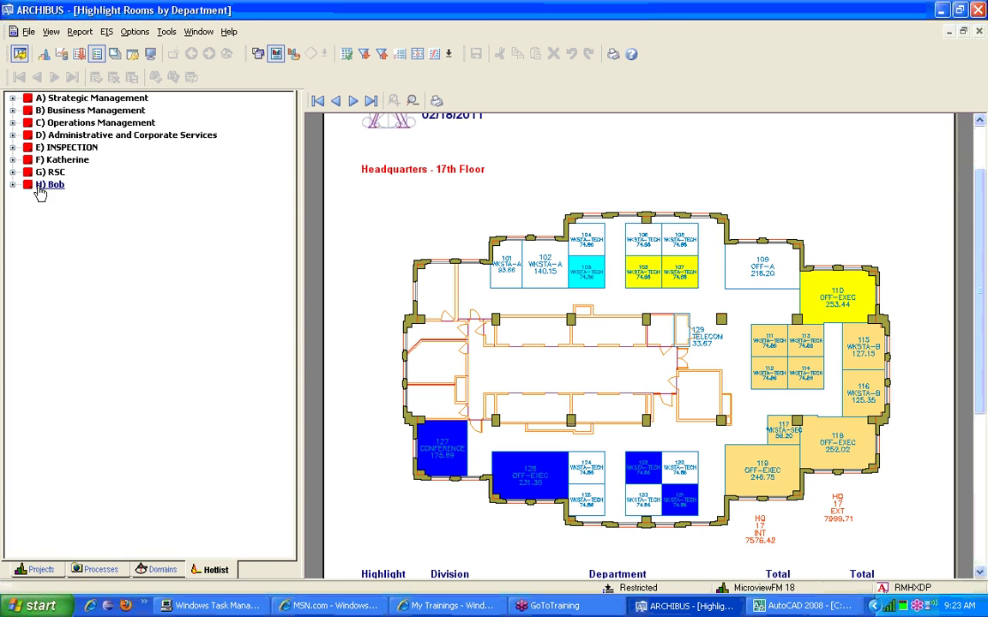
{"action": "left_click", "coordinate": [13, 171]}
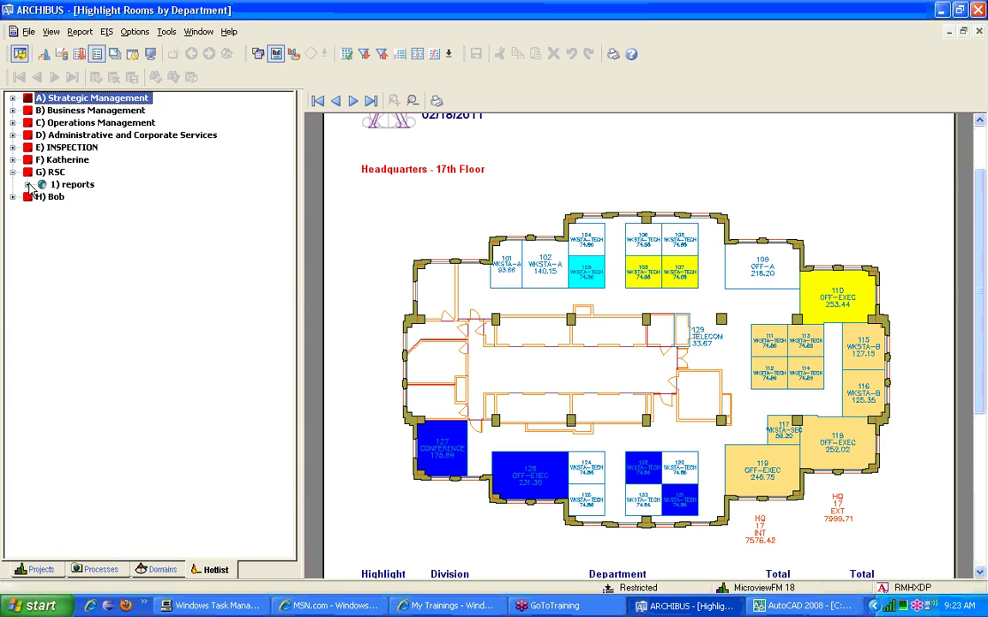
{"action": "right_click", "coordinate": [62, 185]}
{"action": "left_click", "coordinate": [65, 235]}
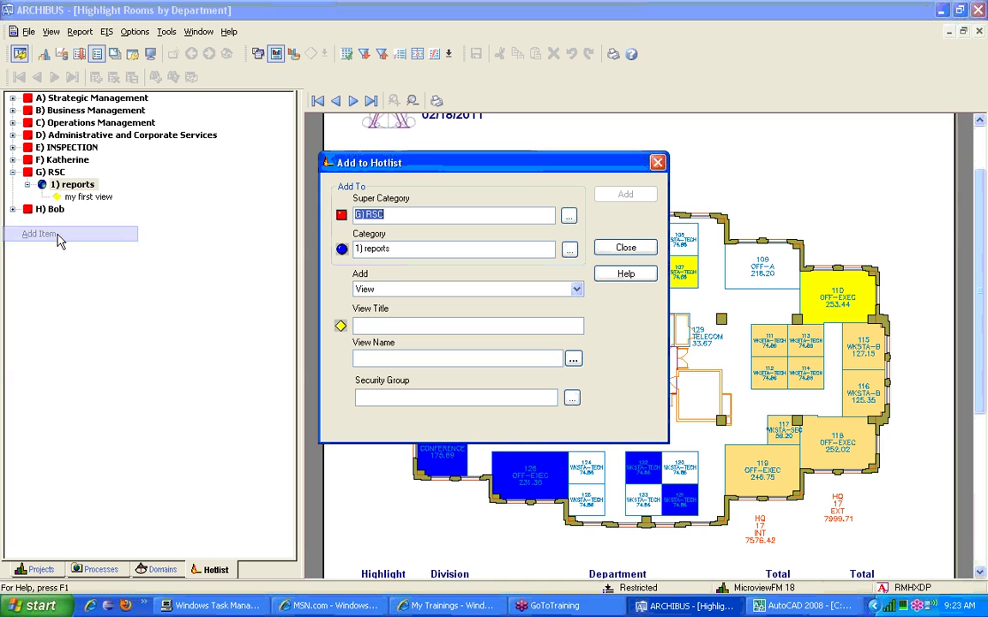
Add a hotlist view titled "hq 17" that uses the view file hq17dpxhl.avw, and finish adding items
{"action": "left_click", "coordinate": [371, 323]}
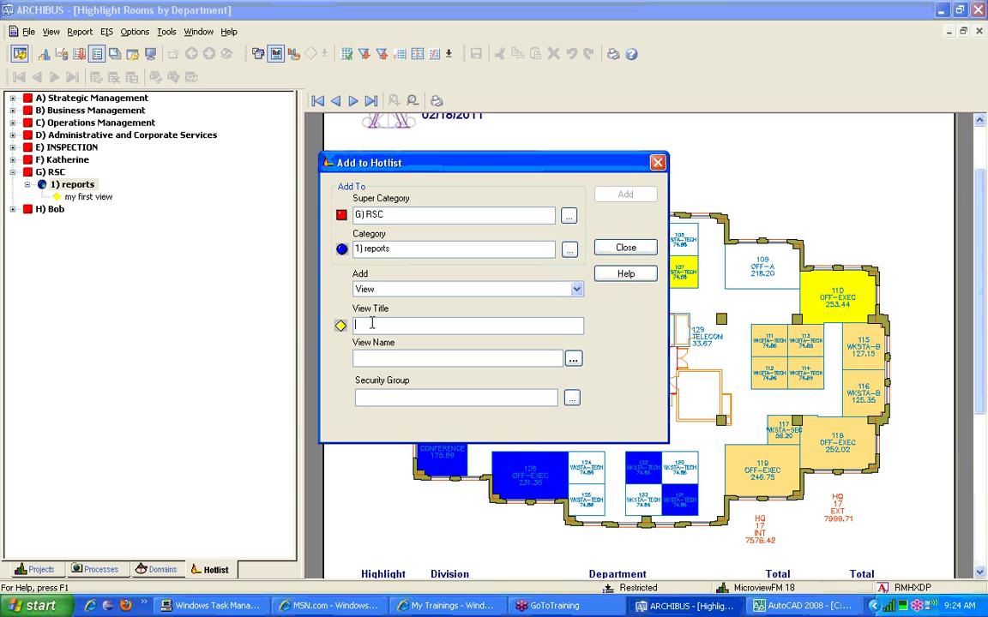
{"action": "type", "text": "hq 17"}
{"action": "left_click", "coordinate": [573, 358]}
{"action": "left_click", "coordinate": [400, 274]}
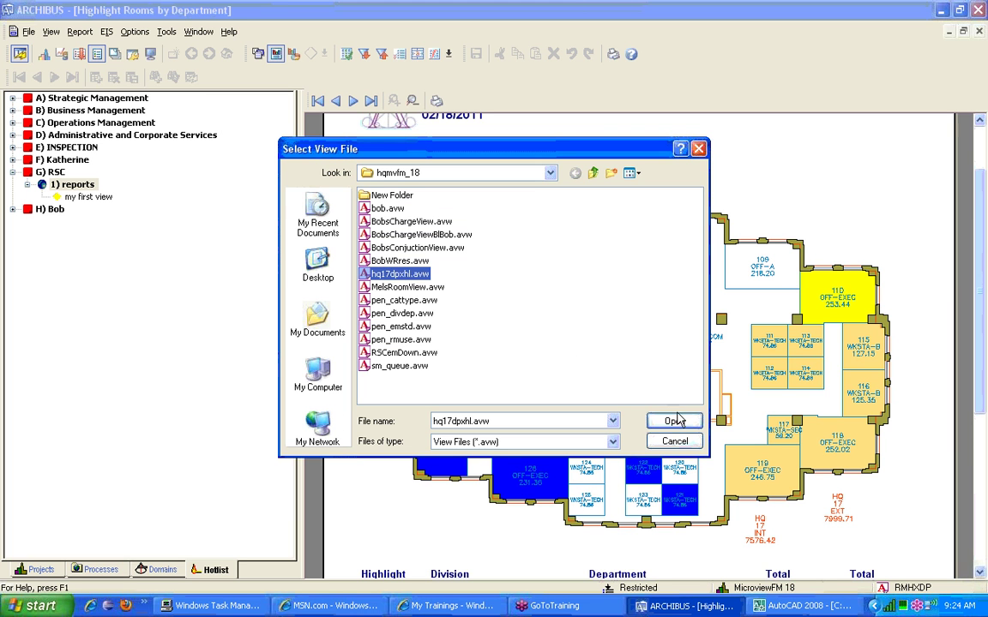
{"action": "left_click", "coordinate": [674, 421]}
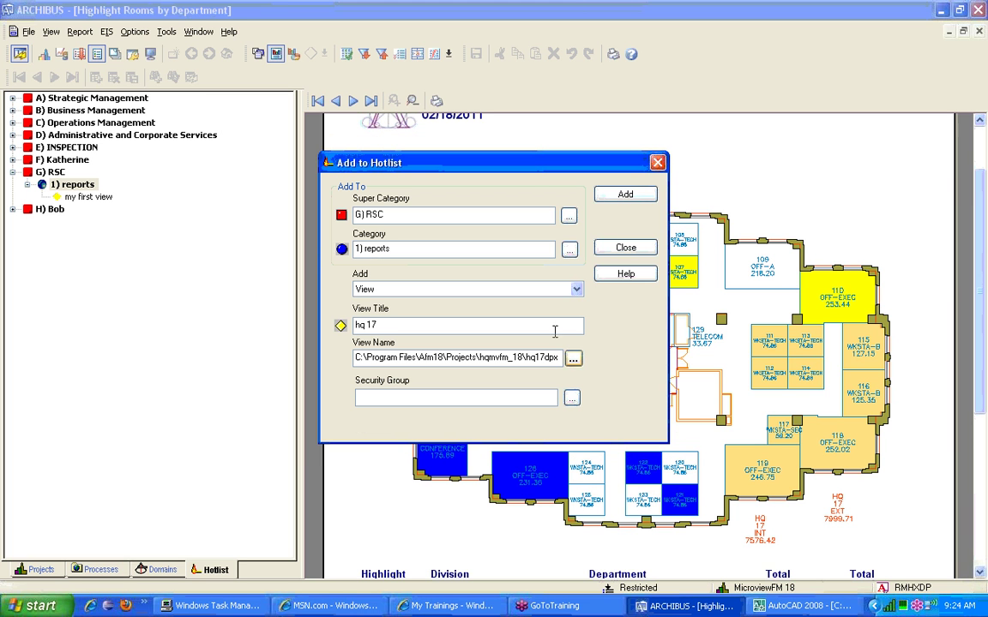
{"action": "left_click", "coordinate": [625, 194]}
{"action": "left_click", "coordinate": [614, 250]}
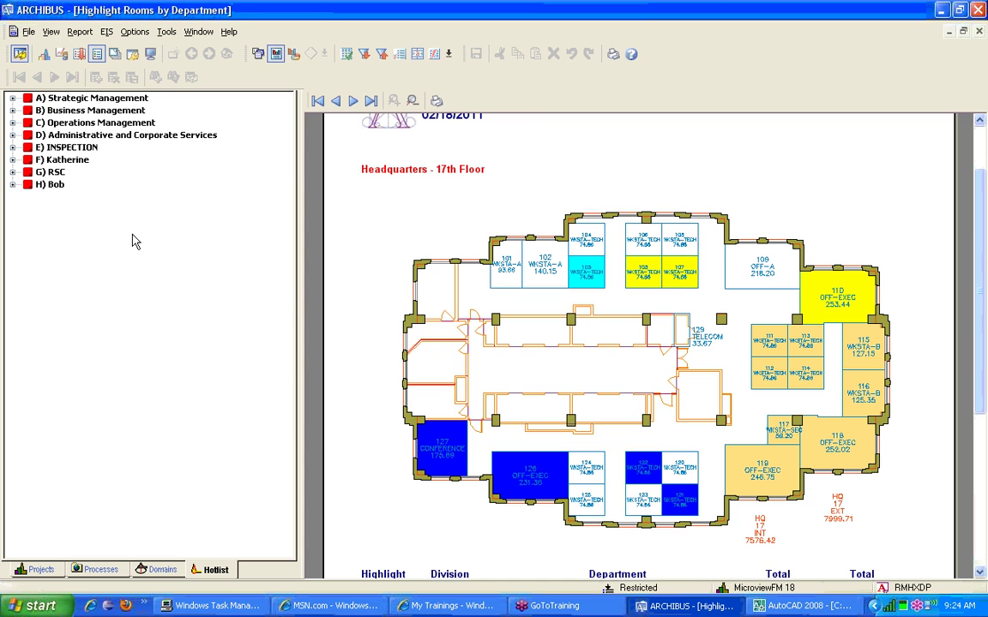
Open "my first view" from the reports category under RSC in the Hotlist
{"action": "left_click", "coordinate": [12, 173]}
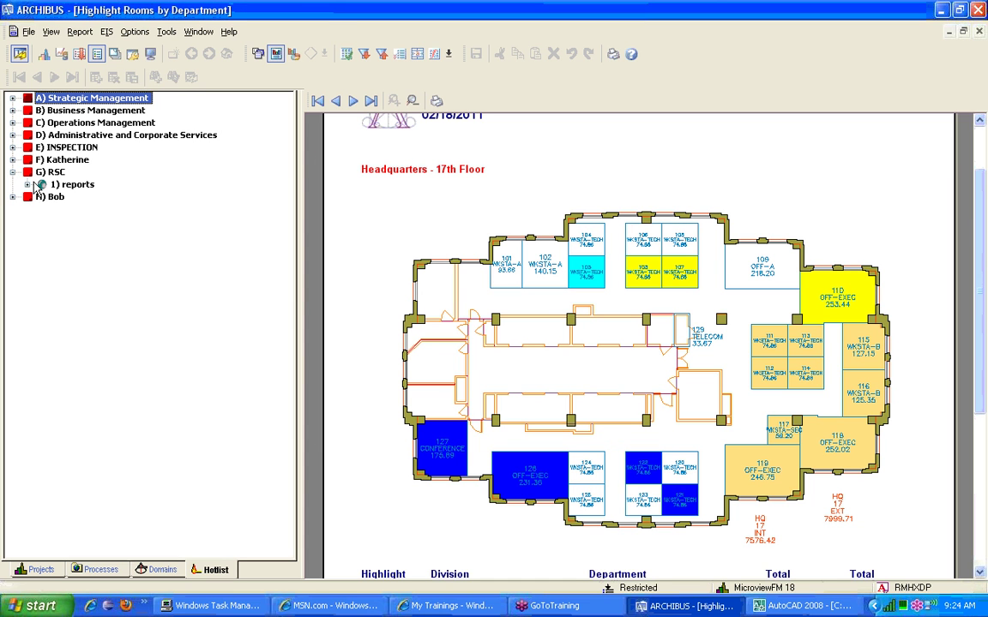
{"action": "left_click", "coordinate": [26, 184]}
{"action": "left_click", "coordinate": [79, 197]}
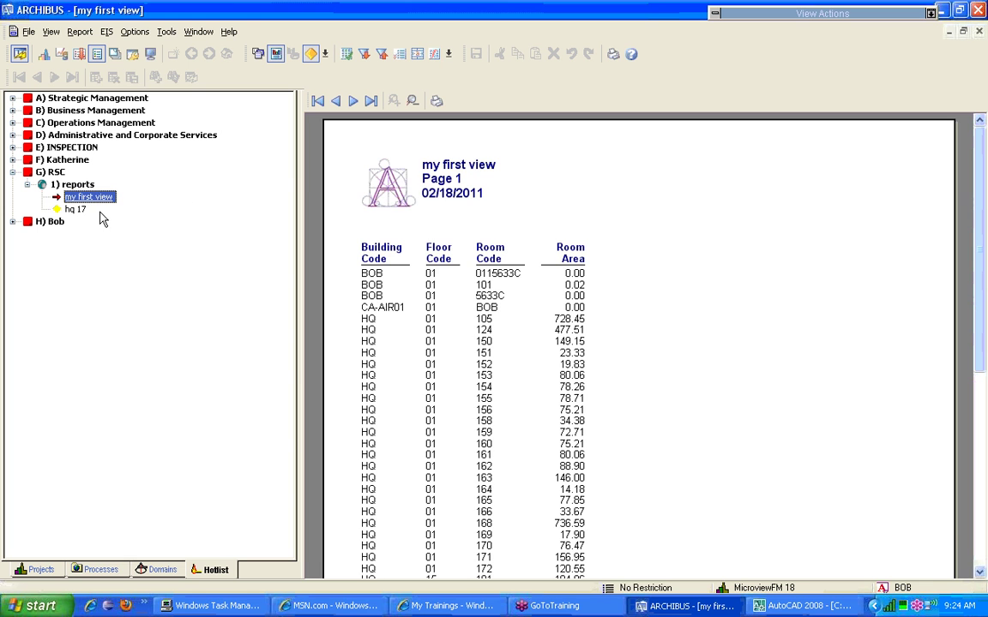
Open the "hq 17" view from the Hotlist and examine its Headquarters 17th Floor plan
{"action": "left_click", "coordinate": [72, 209]}
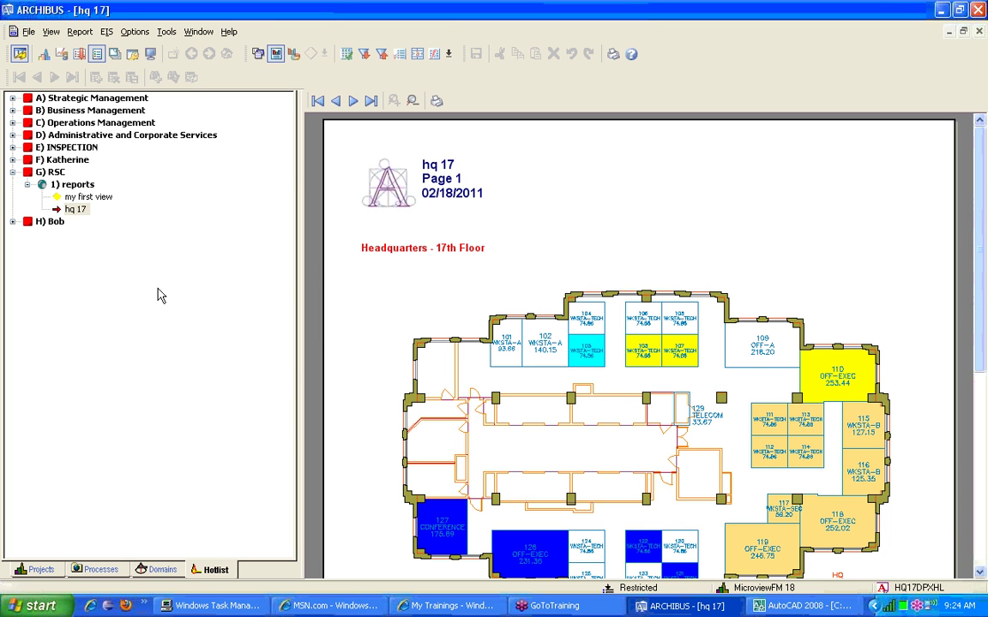
{"action": "scroll", "coordinate": [774, 268], "scroll_direction": "up", "scroll_amount": 3}
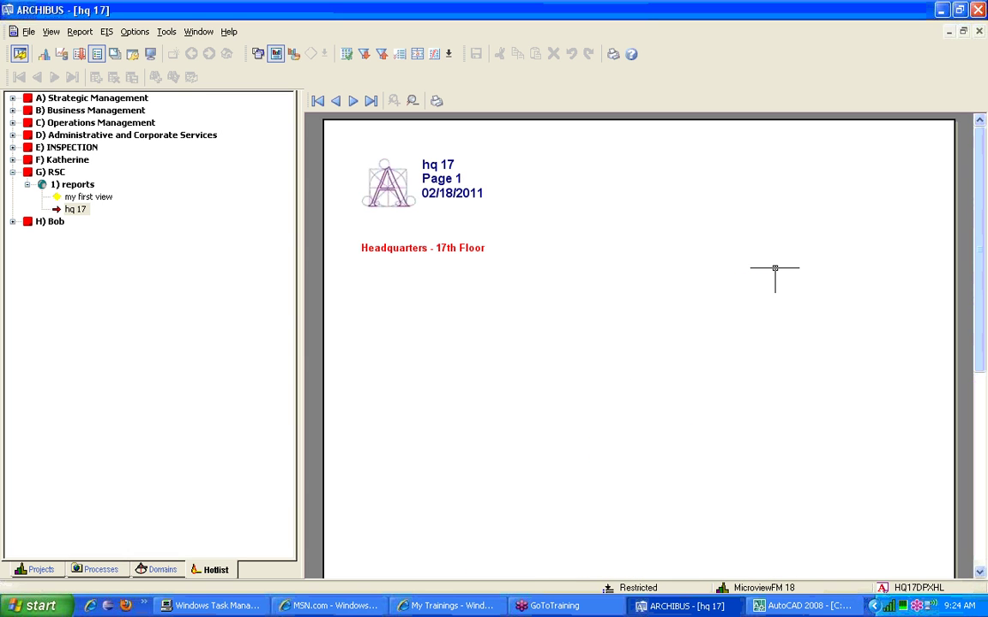
{"action": "left_click", "coordinate": [75, 209]}
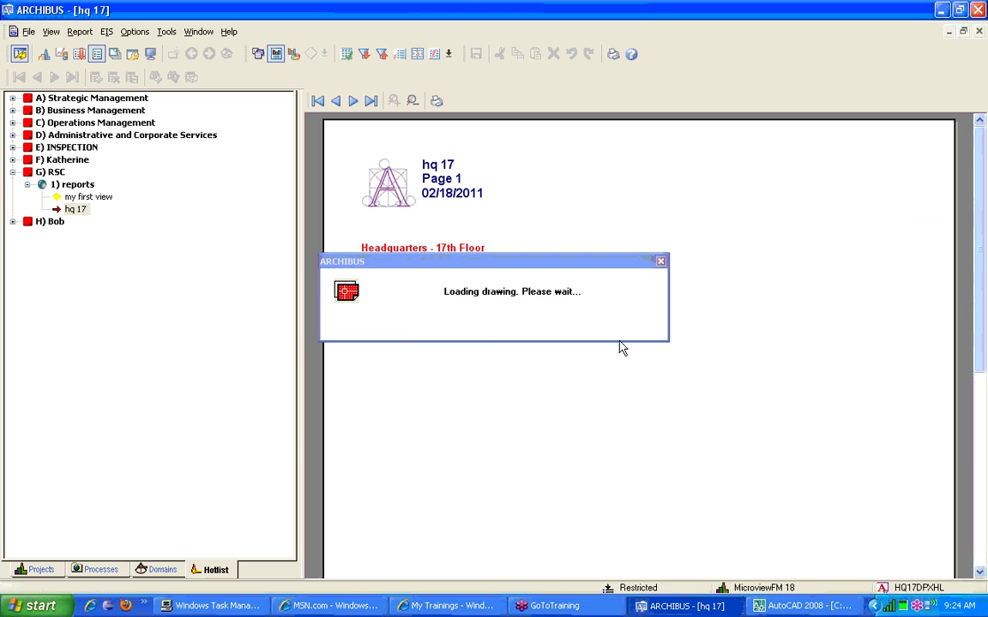
{"action": "left_click_drag", "start_coordinate": [980, 268], "coordinate": [976, 313]}
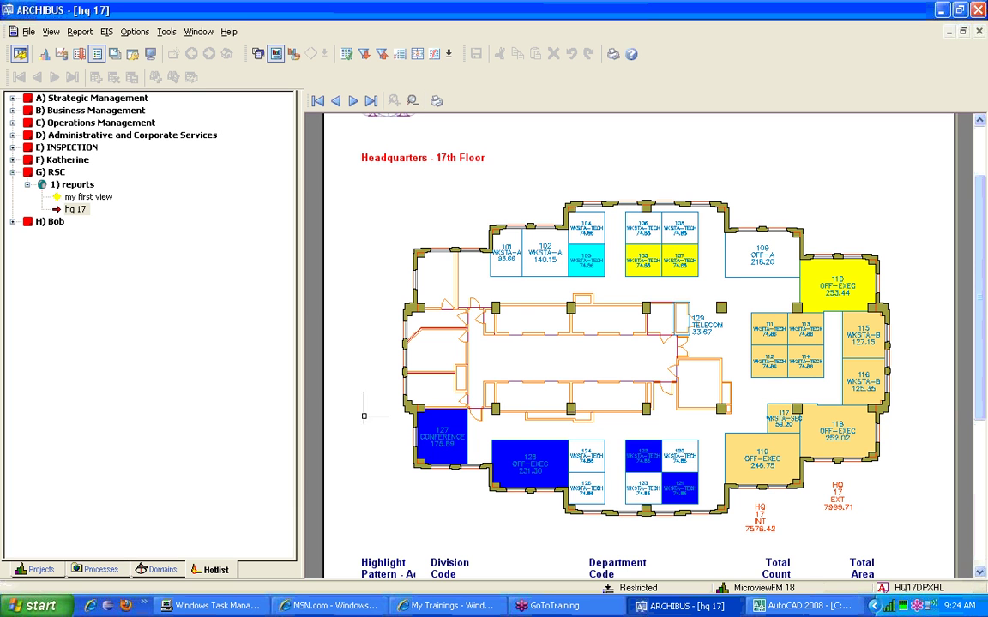
{"action": "scroll", "coordinate": [909, 489], "scroll_direction": "up", "scroll_amount": 3}
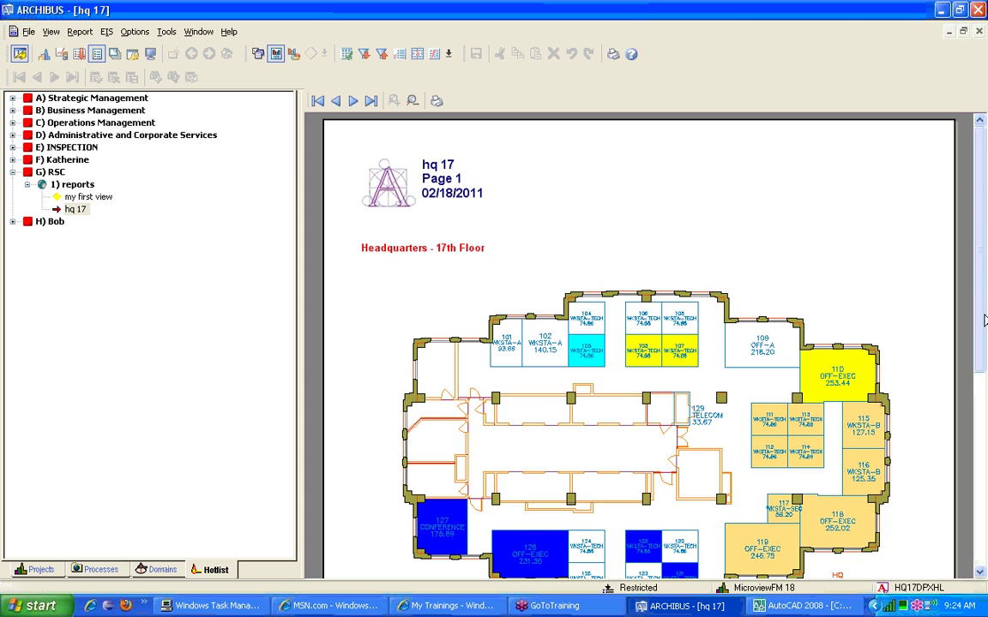